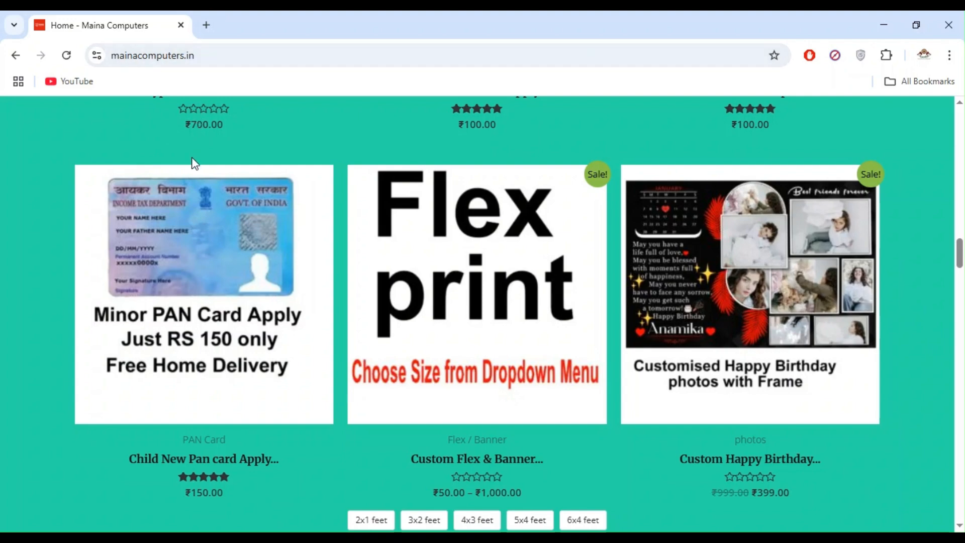
Browse the services on the home page and open the Child New Pan card Apply product page
{"action": "scroll", "coordinate": [963, 193], "scroll_direction": "up", "scroll_amount": 10}
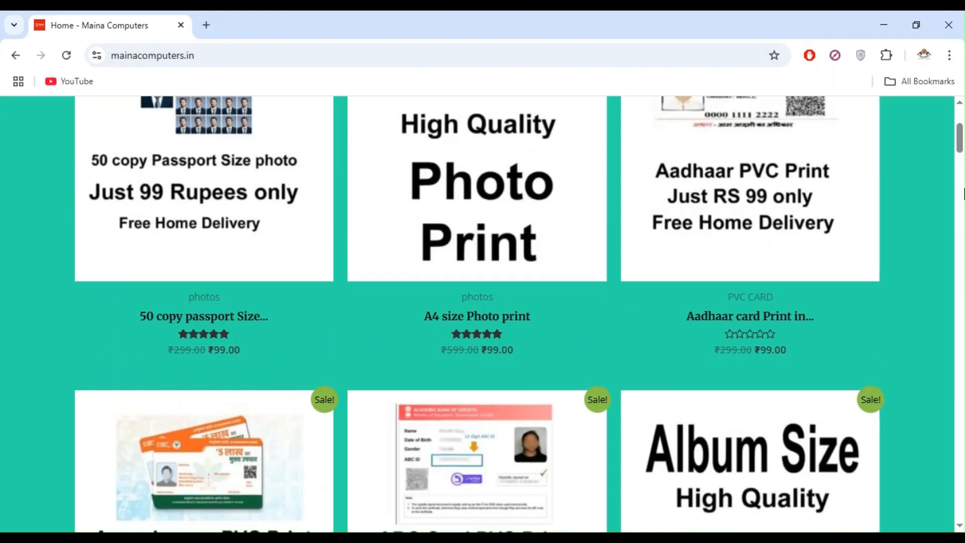
{"action": "scroll", "coordinate": [964, 194], "scroll_direction": "down", "scroll_amount": 3}
{"action": "scroll", "coordinate": [963, 194], "scroll_direction": "up", "scroll_amount": 3}
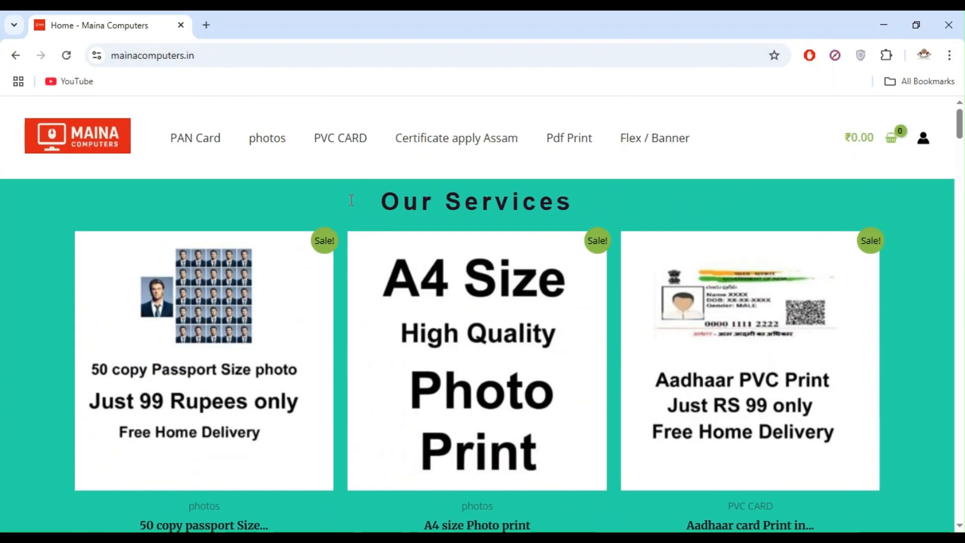
{"action": "scroll", "coordinate": [729, 217], "scroll_direction": "down", "scroll_amount": 10}
{"action": "scroll", "coordinate": [750, 227], "scroll_direction": "down", "scroll_amount": 20}
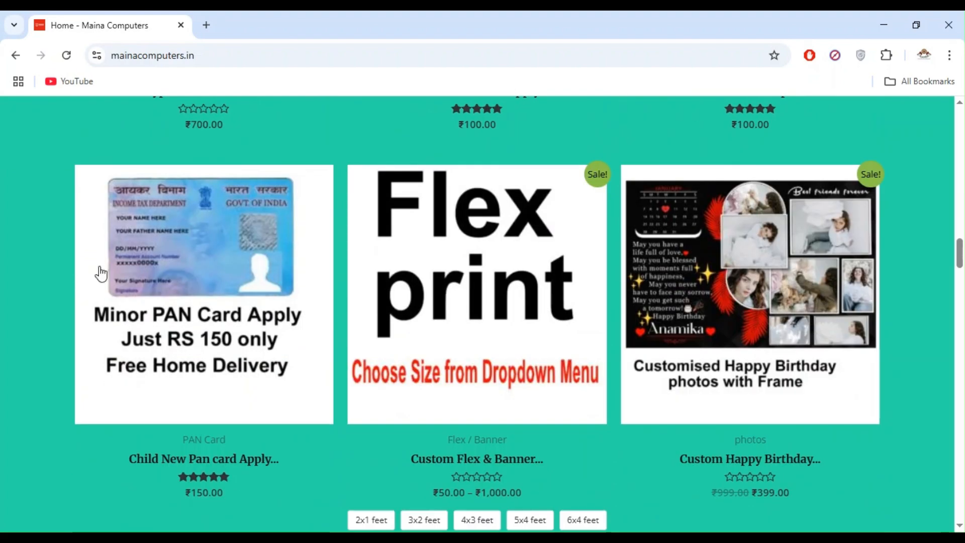
{"action": "left_click", "coordinate": [211, 263]}
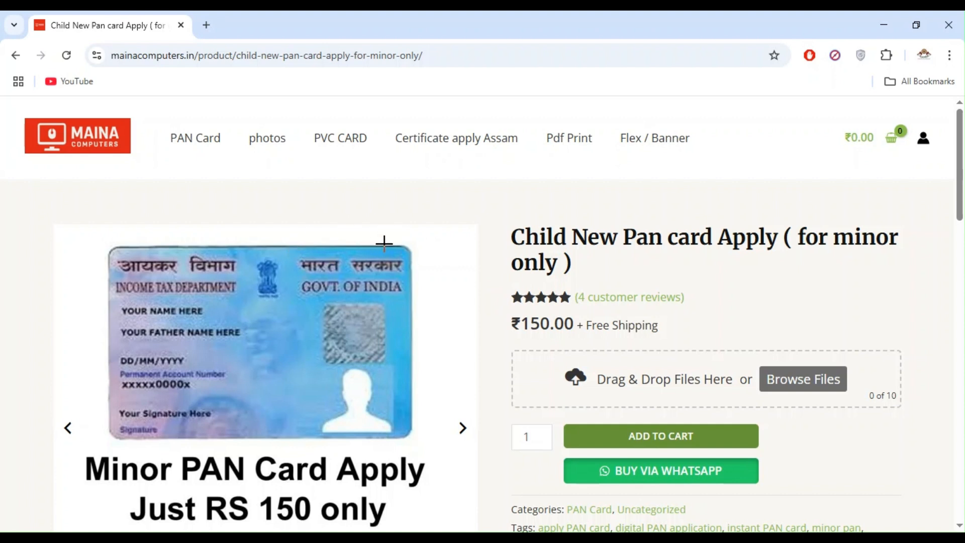
Review the product details and the description's list of documents required for a minor's PAN card application
{"action": "scroll", "coordinate": [385, 243], "scroll_direction": "down", "scroll_amount": 2}
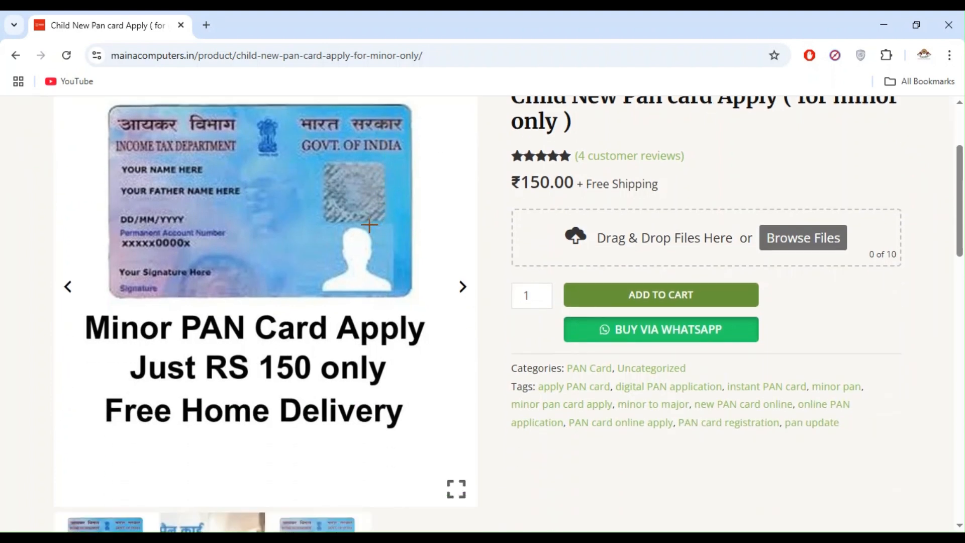
{"action": "scroll", "coordinate": [371, 227], "scroll_direction": "up", "scroll_amount": 1}
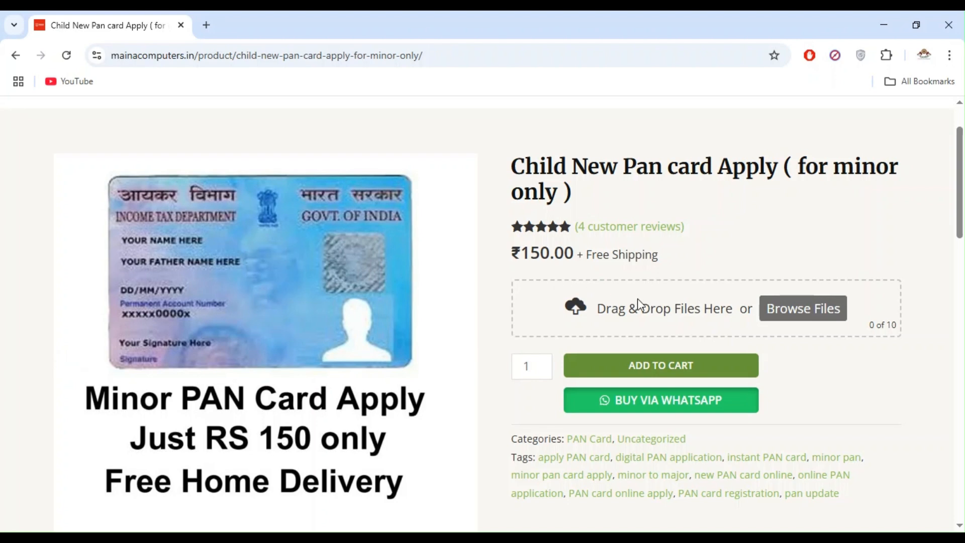
{"action": "scroll", "coordinate": [373, 278], "scroll_direction": "down", "scroll_amount": 8}
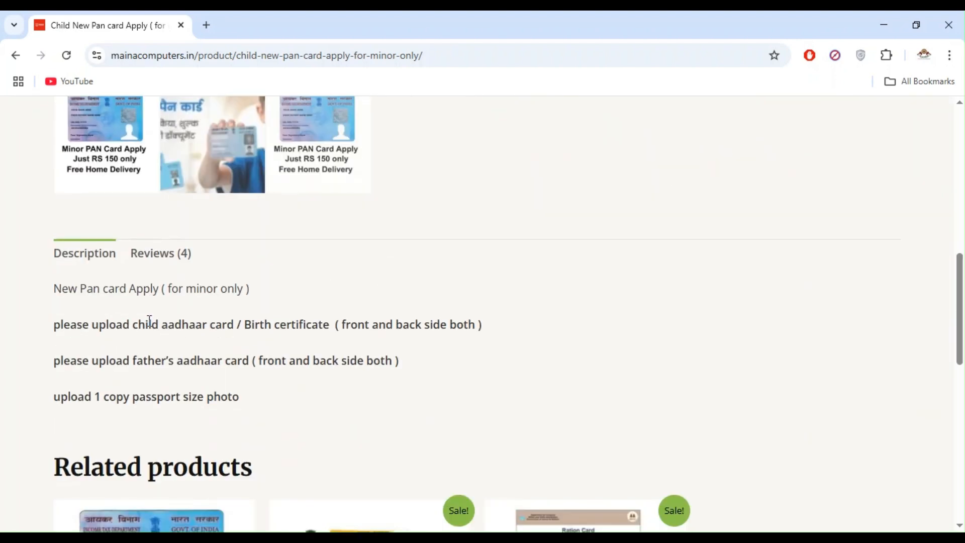
{"action": "scroll", "coordinate": [186, 347], "scroll_direction": "up", "scroll_amount": 1}
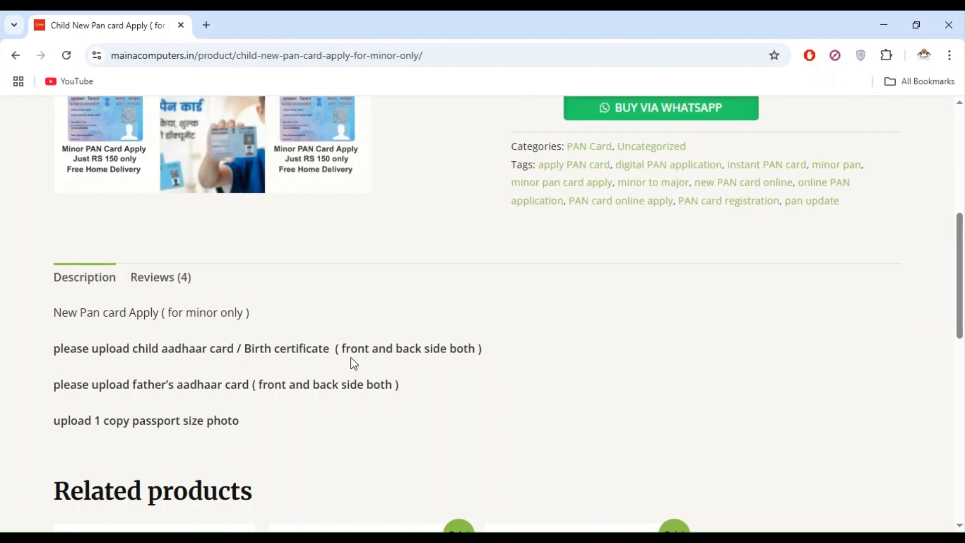
{"action": "scroll", "coordinate": [354, 357], "scroll_direction": "down", "scroll_amount": 1}
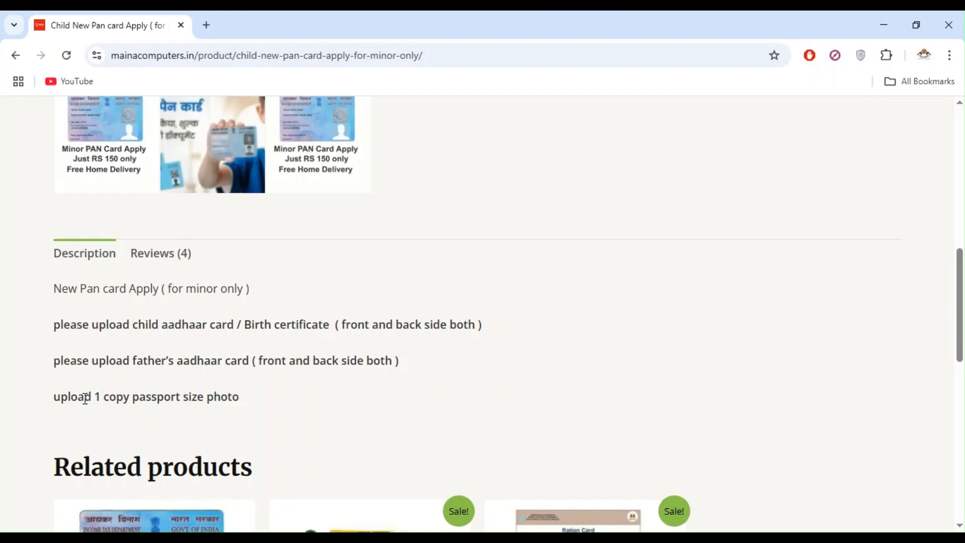
Upload quicklabelcrop-1747455151195.pdf, quicklabelcrop-1747455122400.pdf and Sub_Order_Labels_b4957d35-be2d-4f45-a963-bf803bcb298b.pdf to the product as its application documents
{"action": "scroll", "coordinate": [144, 408], "scroll_direction": "up", "scroll_amount": 1}
{"action": "scroll", "coordinate": [383, 365], "scroll_direction": "up", "scroll_amount": 5}
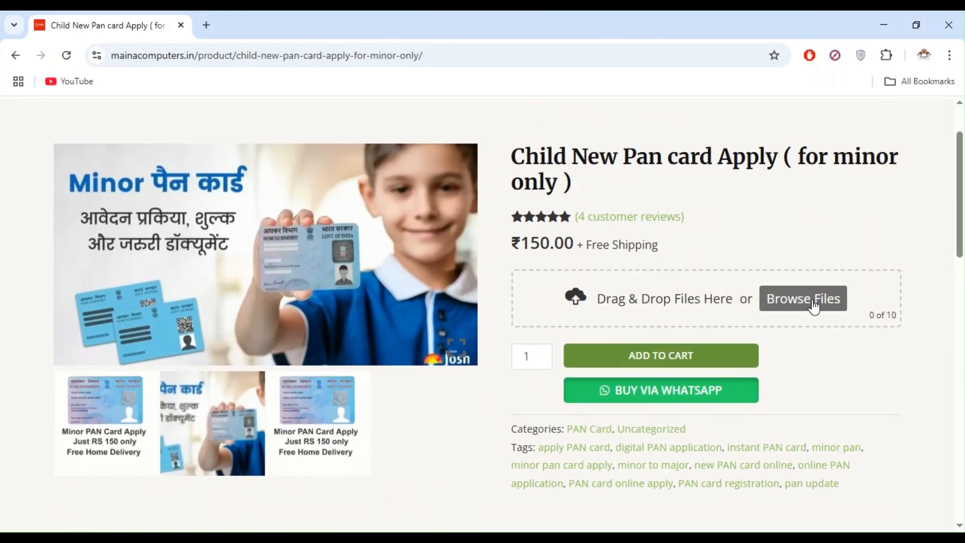
{"action": "left_click", "coordinate": [813, 300]}
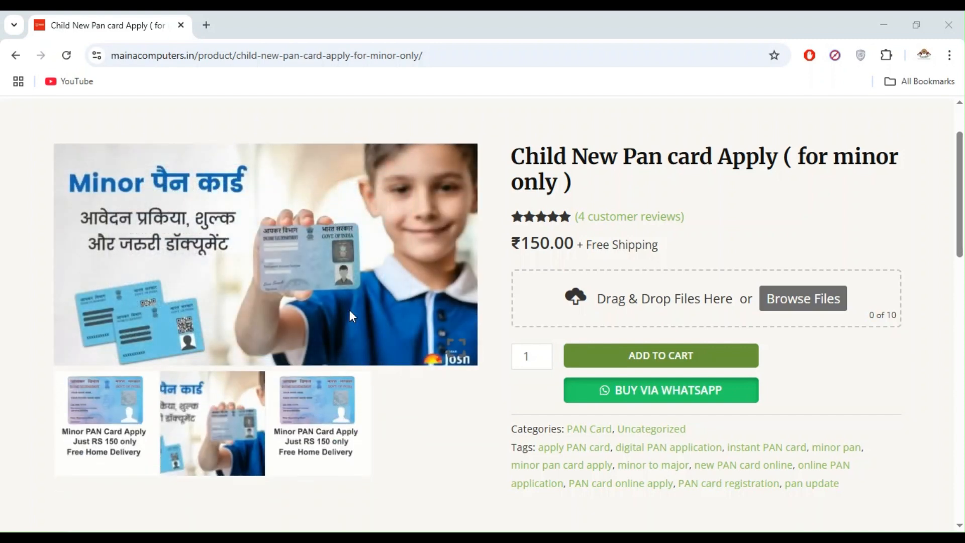
{"action": "key", "text": "Return"}
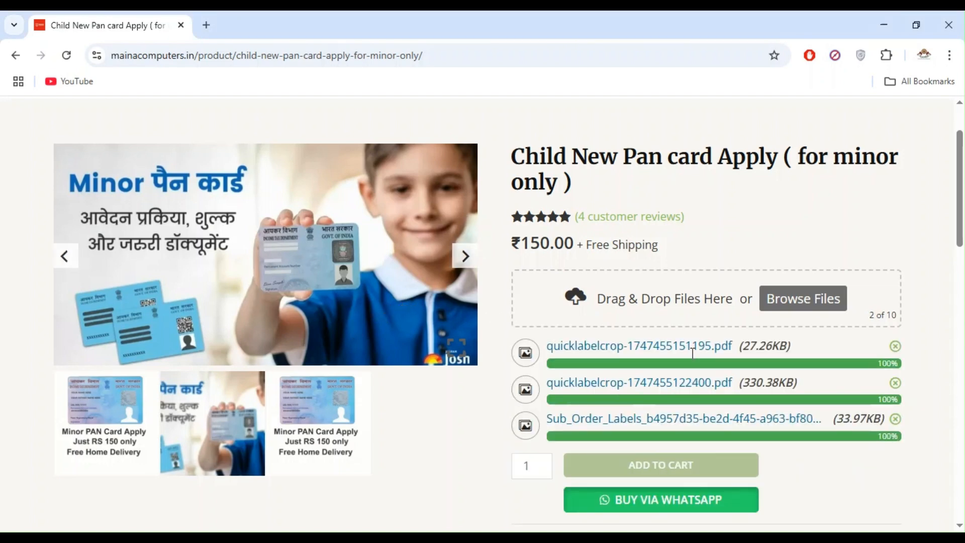
Check the uploaded files and add one Child New Pan card Apply item to the cart
{"action": "scroll", "coordinate": [686, 342], "scroll_direction": "down", "scroll_amount": 3}
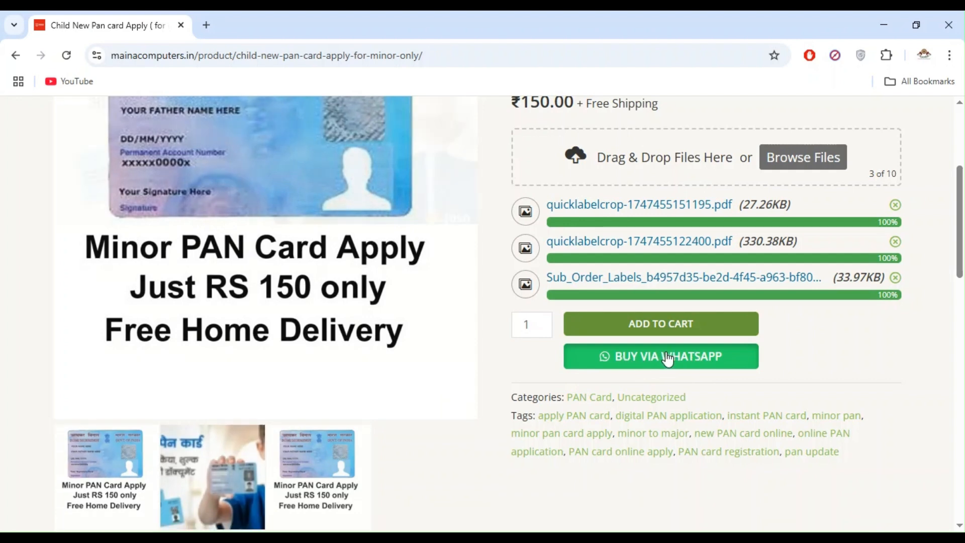
{"action": "scroll", "coordinate": [362, 297], "scroll_direction": "up", "scroll_amount": 1}
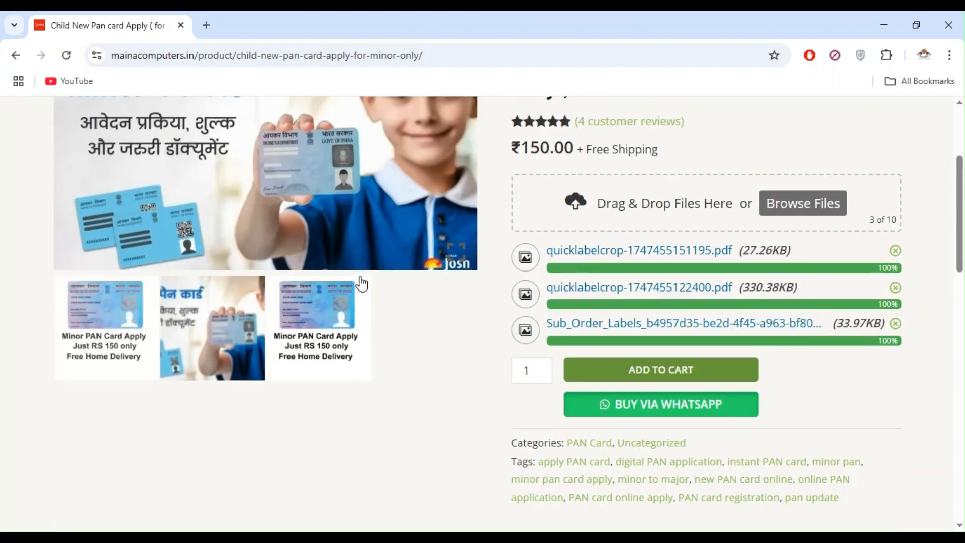
{"action": "scroll", "coordinate": [406, 274], "scroll_direction": "up", "scroll_amount": 1}
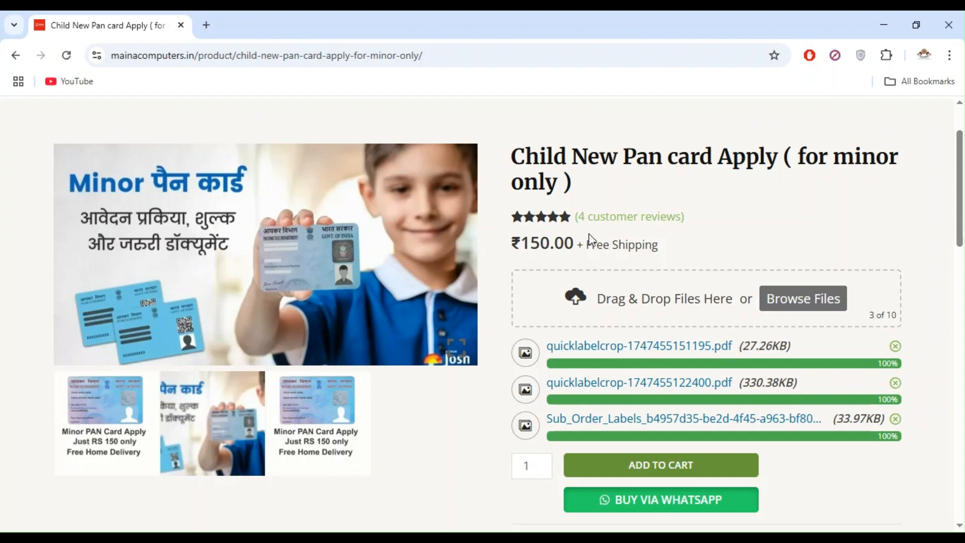
{"action": "scroll", "coordinate": [591, 238], "scroll_direction": "down", "scroll_amount": 1}
{"action": "scroll", "coordinate": [501, 245], "scroll_direction": "up", "scroll_amount": 1}
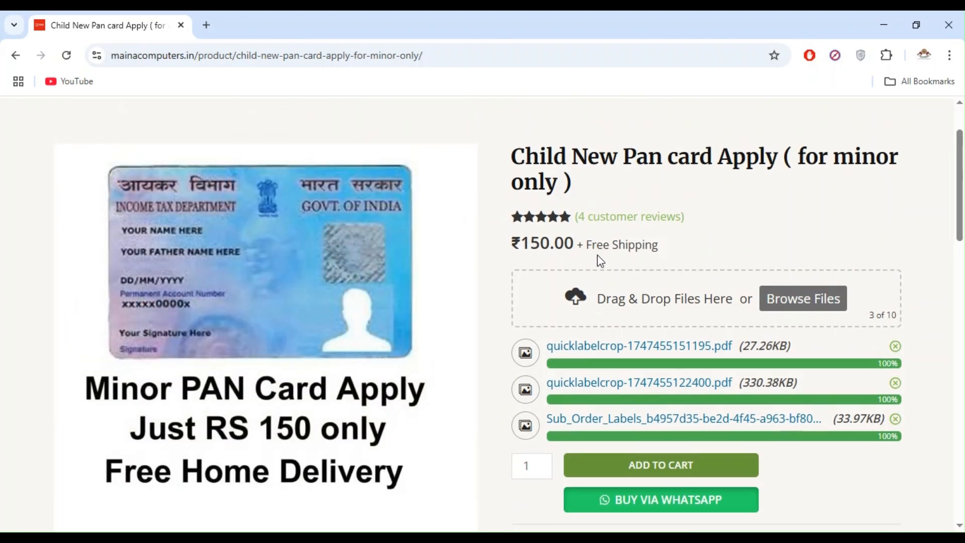
{"action": "scroll", "coordinate": [587, 247], "scroll_direction": "down", "scroll_amount": 1}
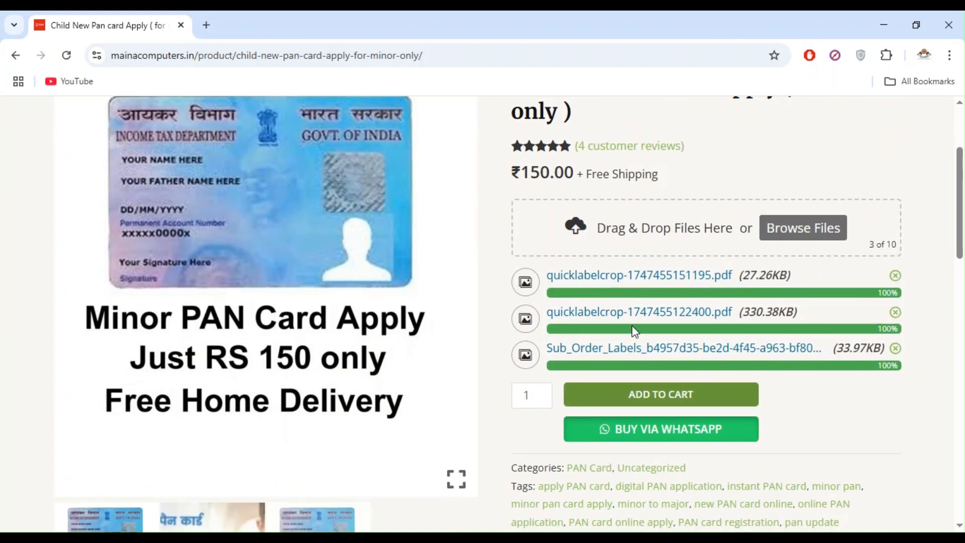
{"action": "left_click", "coordinate": [636, 395]}
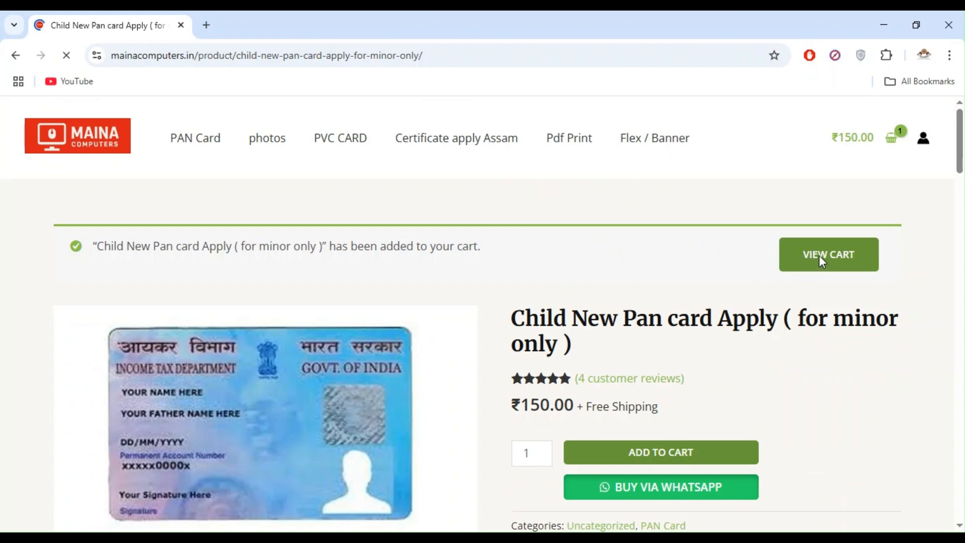
View the cart and proceed to checkout, keeping free shipping by registered post
{"action": "left_click", "coordinate": [823, 264]}
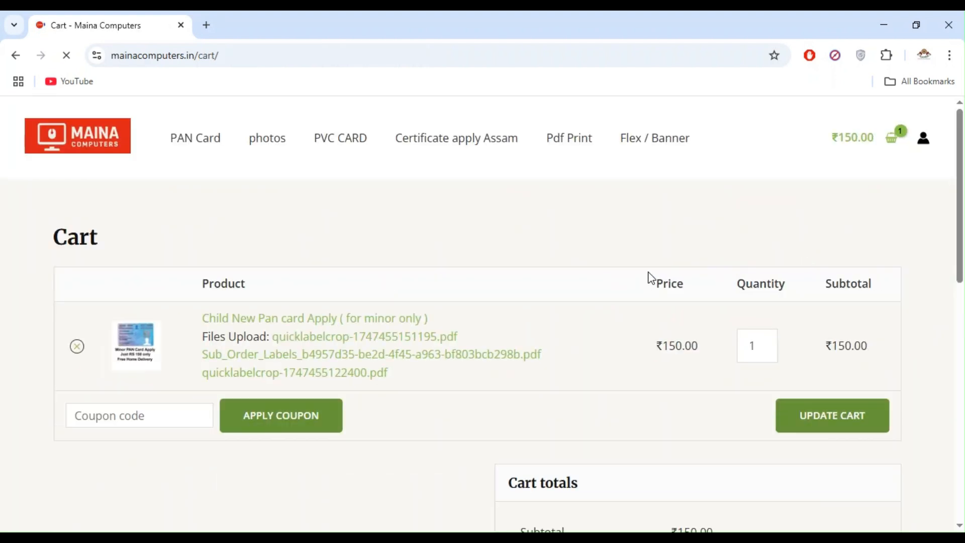
{"action": "scroll", "coordinate": [648, 276], "scroll_direction": "down", "scroll_amount": 5}
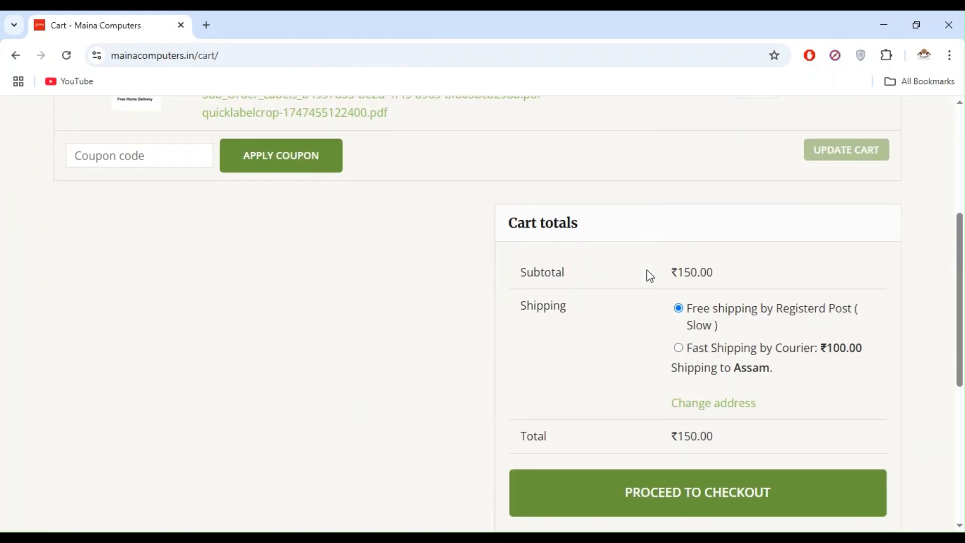
{"action": "scroll", "coordinate": [615, 275], "scroll_direction": "down", "scroll_amount": 2}
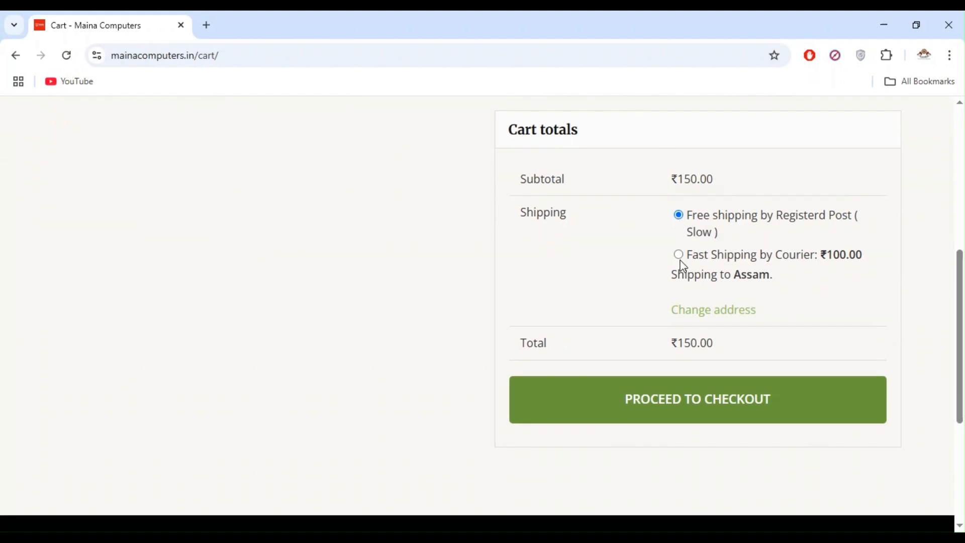
{"action": "left_click", "coordinate": [694, 411]}
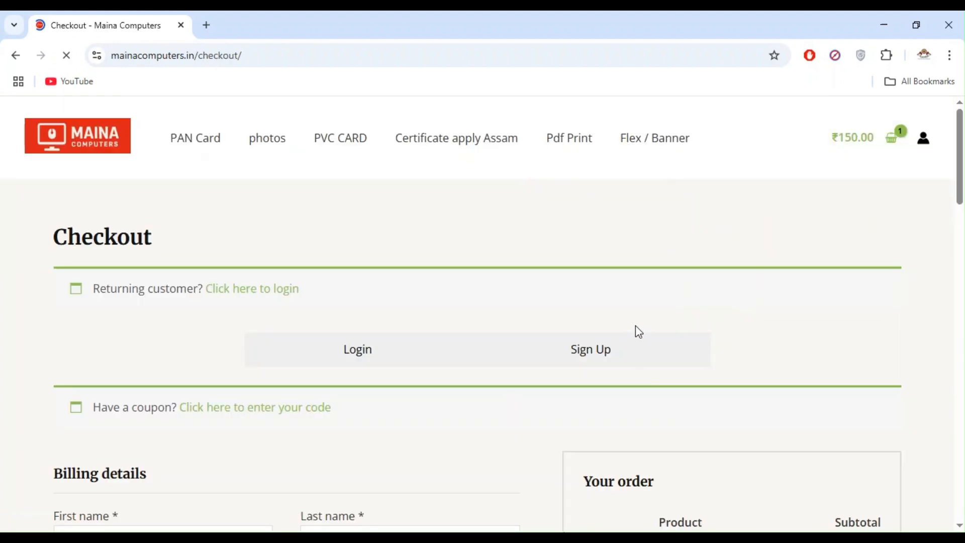
Examine the checkout form's billing fields, from name and street address to email address and order notes
{"action": "scroll", "coordinate": [638, 324], "scroll_direction": "down", "scroll_amount": 7}
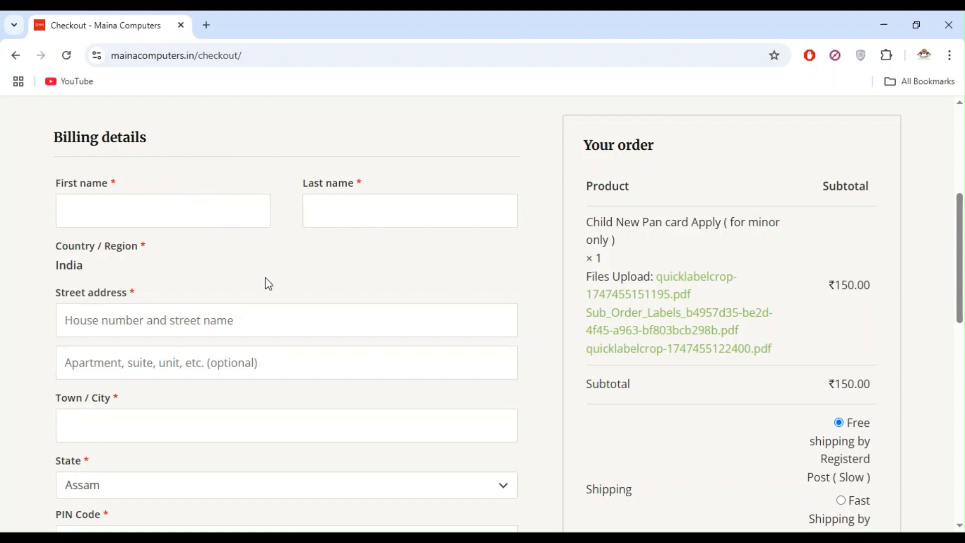
{"action": "scroll", "coordinate": [268, 283], "scroll_direction": "down", "scroll_amount": 1}
{"action": "scroll", "coordinate": [115, 296], "scroll_direction": "down", "scroll_amount": 1}
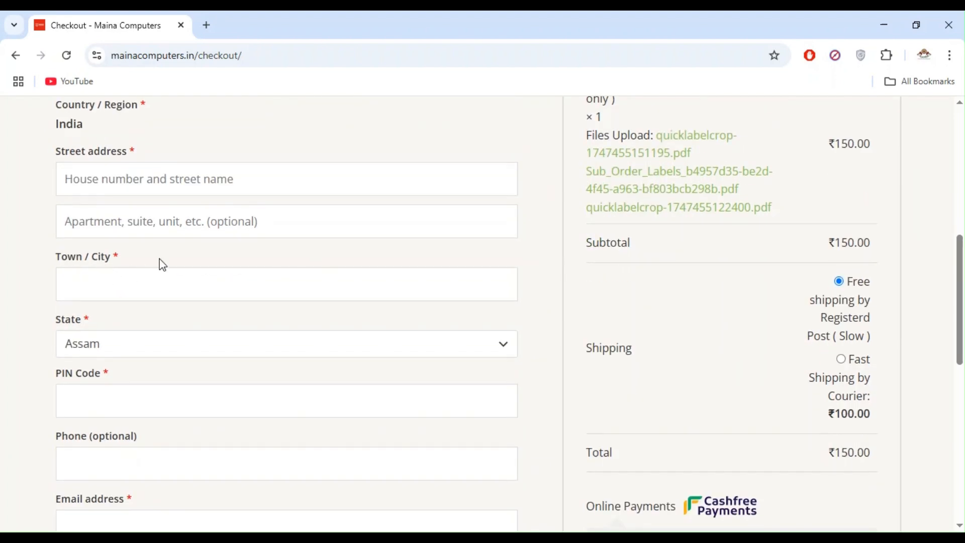
{"action": "scroll", "coordinate": [122, 293], "scroll_direction": "down", "scroll_amount": 2}
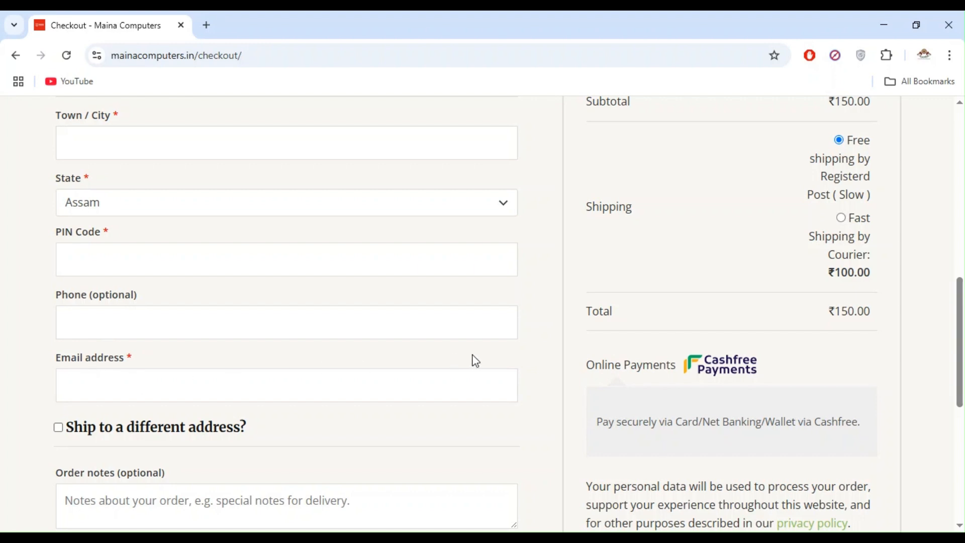
{"action": "scroll", "coordinate": [503, 354], "scroll_direction": "down", "scroll_amount": 1}
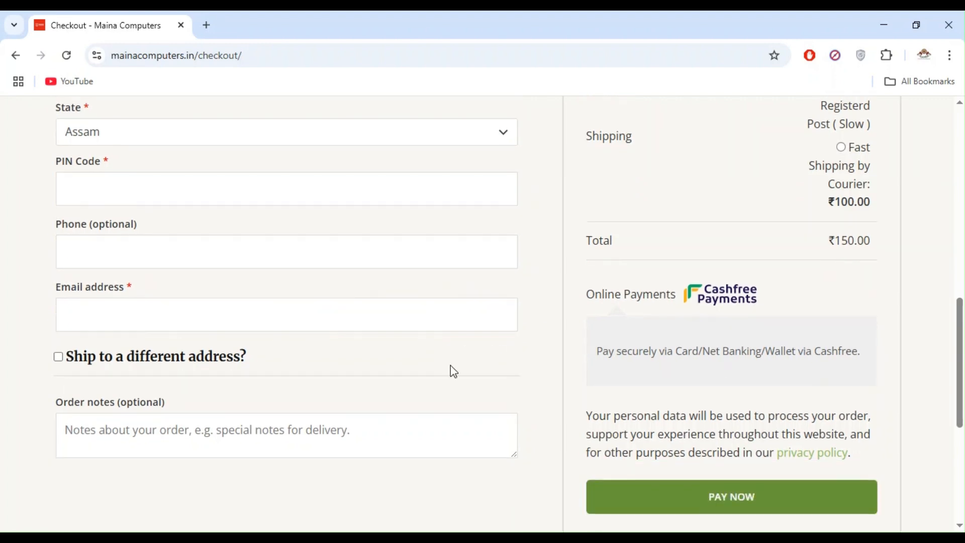
{"action": "scroll", "coordinate": [544, 359], "scroll_direction": "down", "scroll_amount": 1}
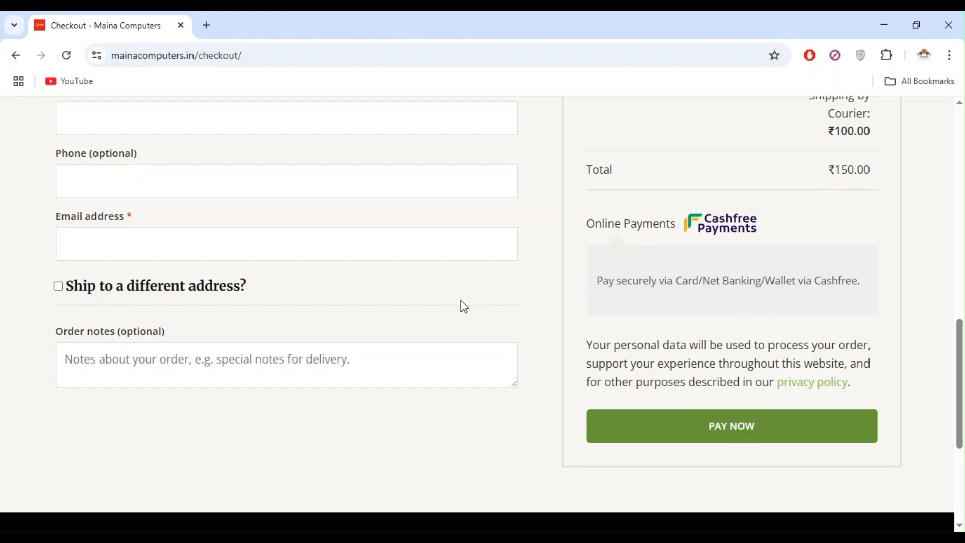
{"action": "scroll", "coordinate": [485, 302], "scroll_direction": "up", "scroll_amount": 8}
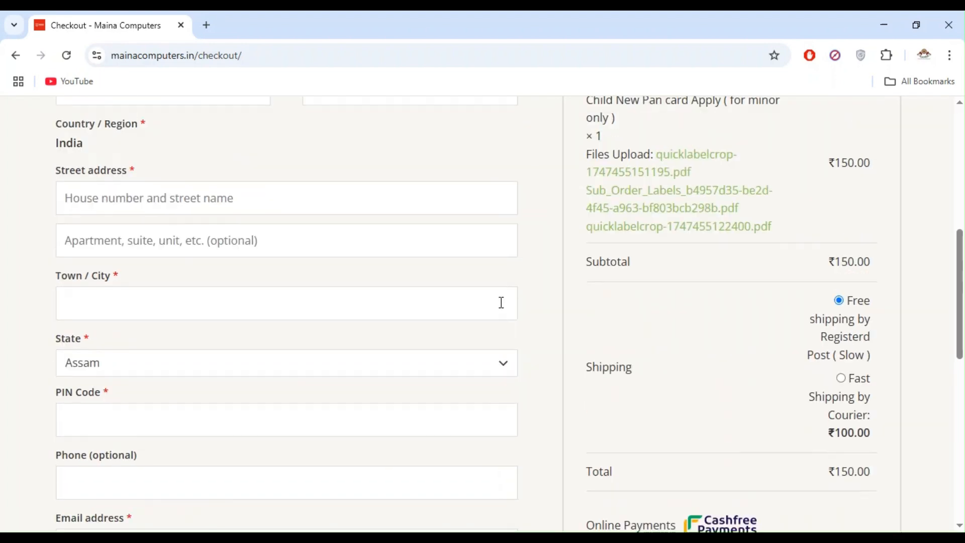
{"action": "scroll", "coordinate": [516, 307], "scroll_direction": "up", "scroll_amount": 3}
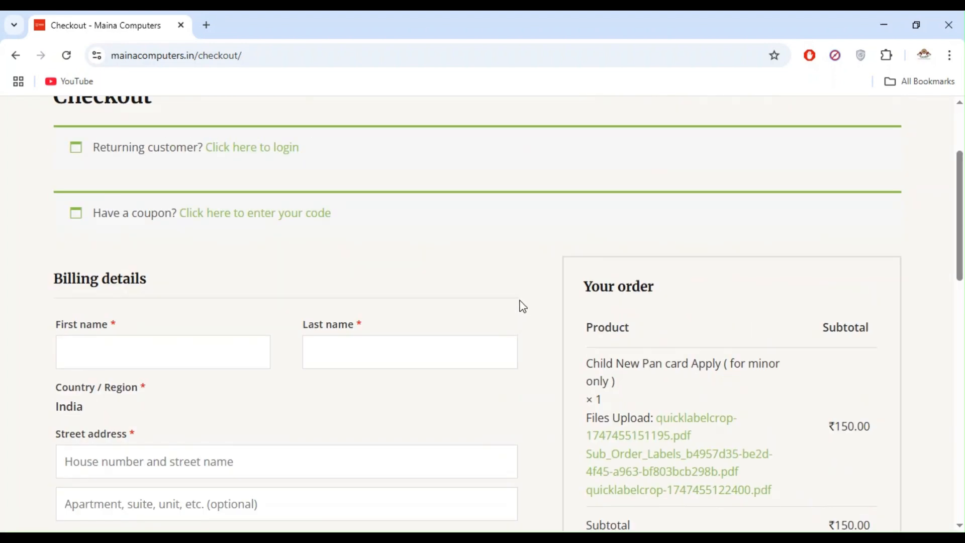
{"action": "scroll", "coordinate": [523, 307], "scroll_direction": "up", "scroll_amount": 3}
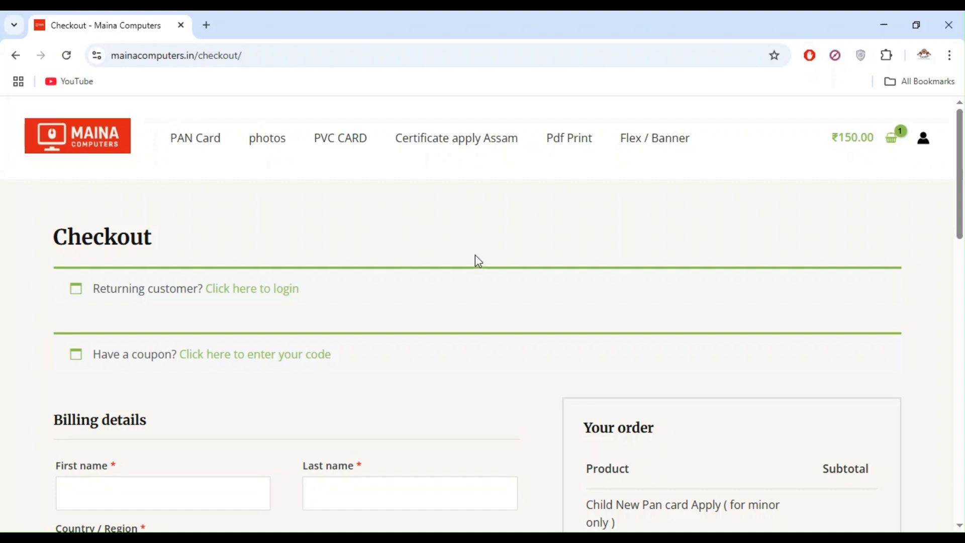
Examine the order summary at checkout, including the attached files, shipping options, total and online payment method
{"action": "scroll", "coordinate": [660, 305], "scroll_direction": "down", "scroll_amount": 3}
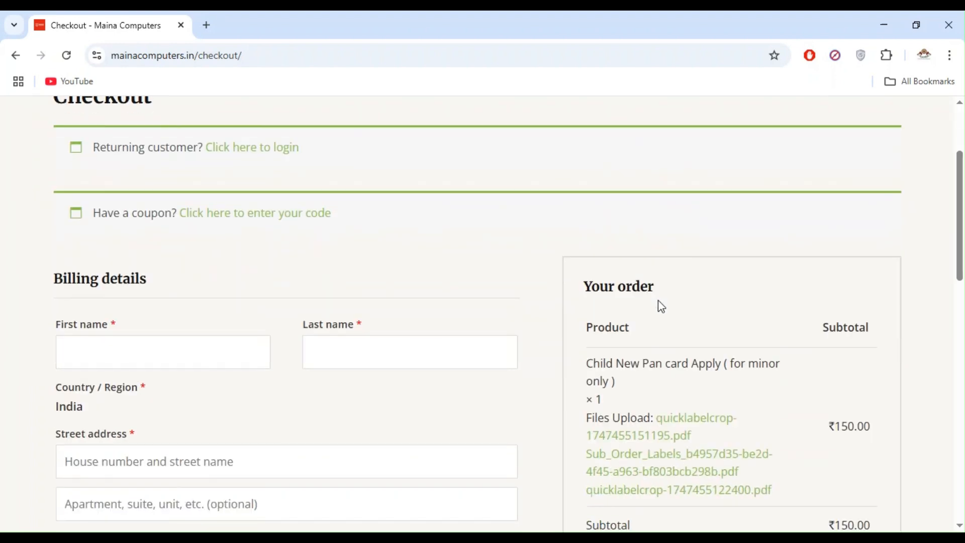
{"action": "scroll", "coordinate": [661, 307], "scroll_direction": "up", "scroll_amount": 3}
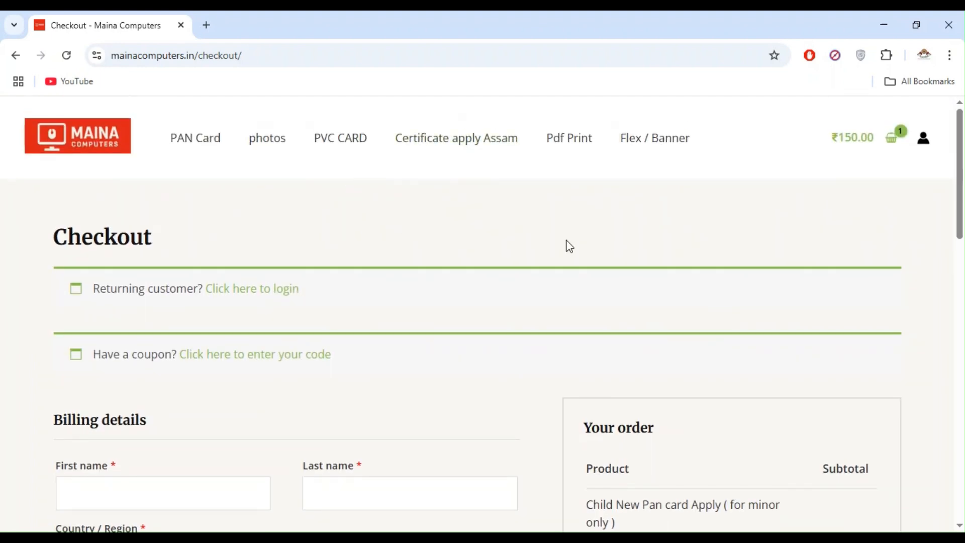
{"action": "scroll", "coordinate": [665, 271], "scroll_direction": "down", "scroll_amount": 7}
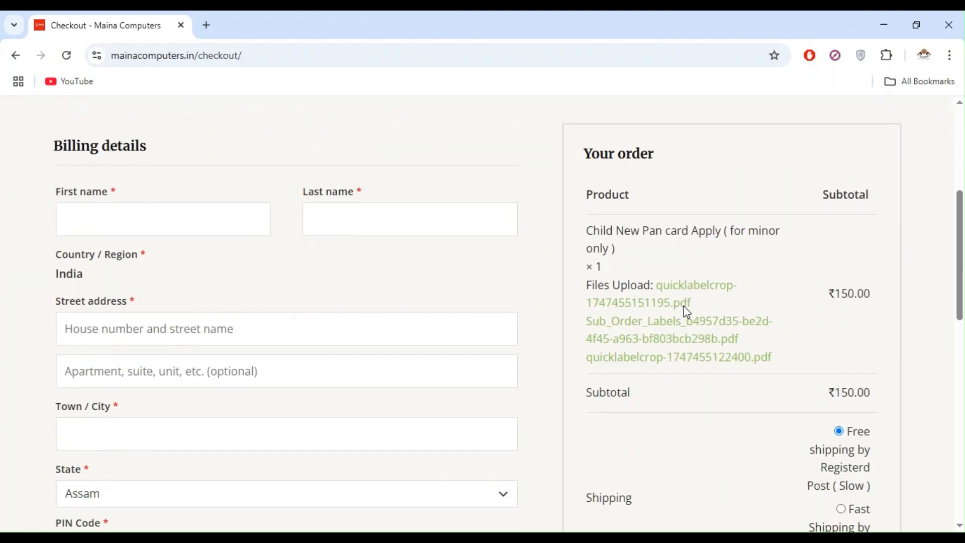
{"action": "scroll", "coordinate": [687, 318], "scroll_direction": "down", "scroll_amount": 6}
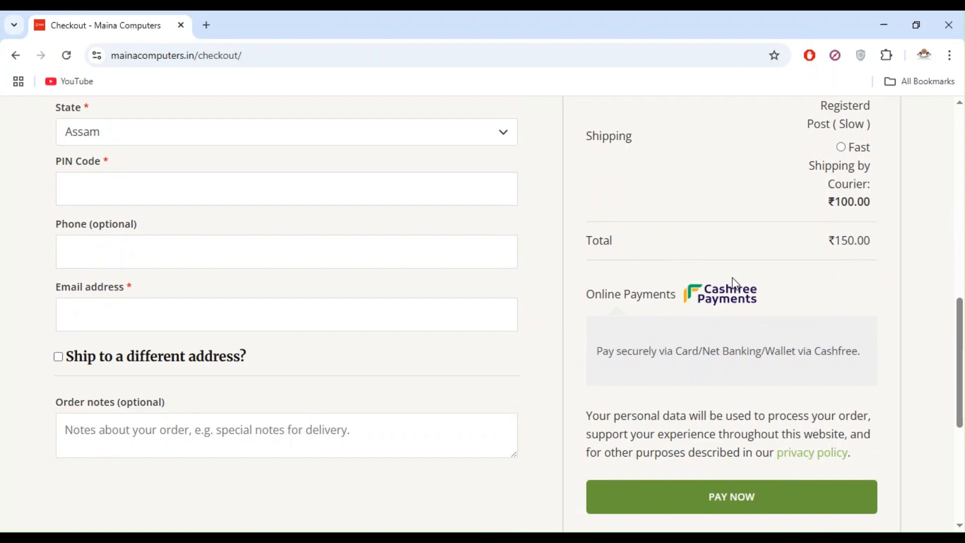
{"action": "scroll", "coordinate": [729, 291], "scroll_direction": "down", "scroll_amount": 2}
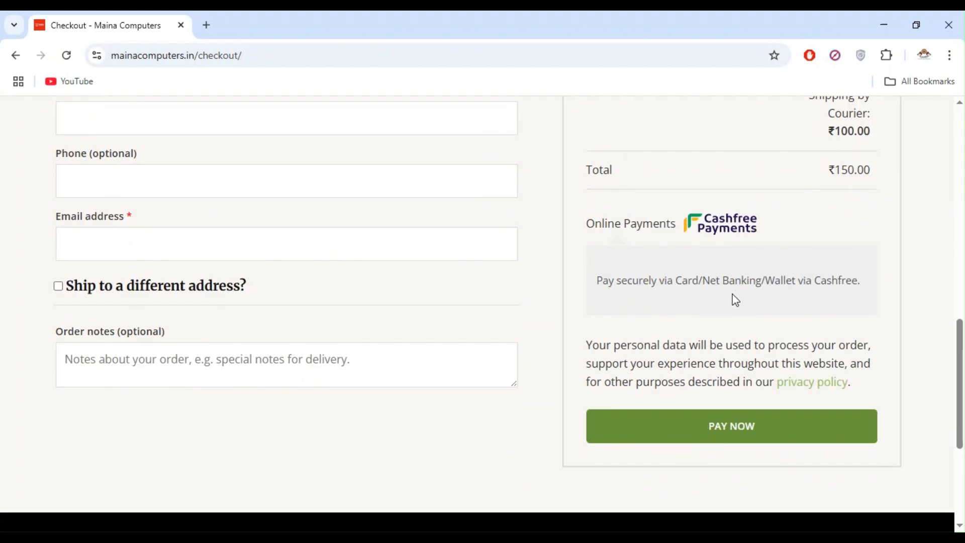
{"action": "scroll", "coordinate": [734, 296], "scroll_direction": "up", "scroll_amount": 4}
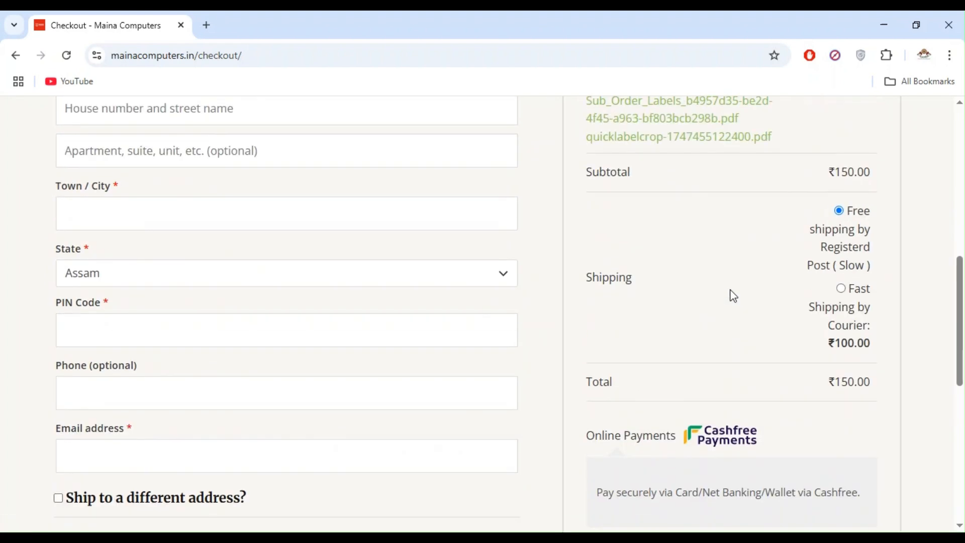